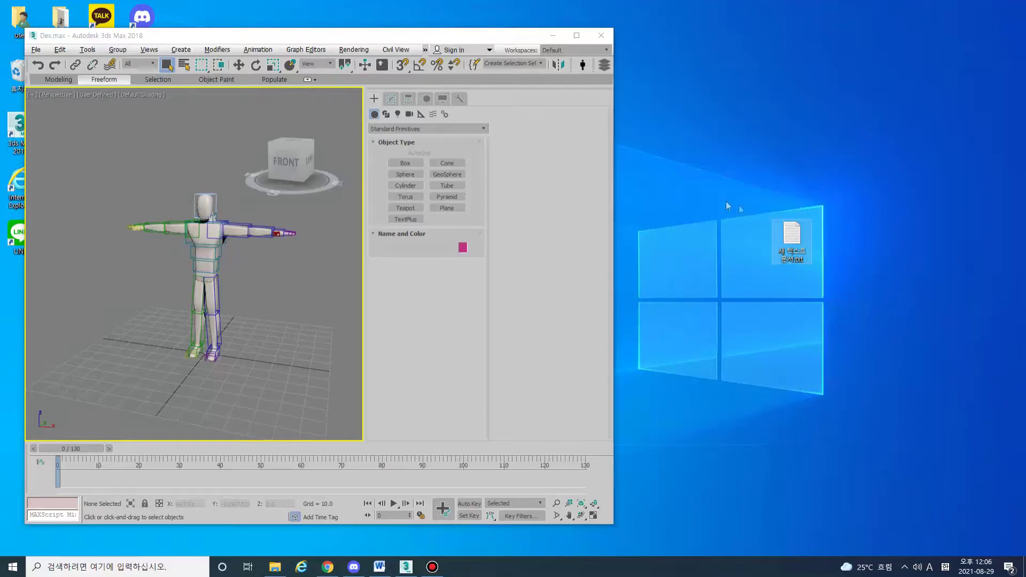
Enter "SceneConverter.BackupOriginalFiles = off" in the new text document, save it and close it
{"action": "type", "text": "SceneConverter.BackupOriginalFiles = off"}
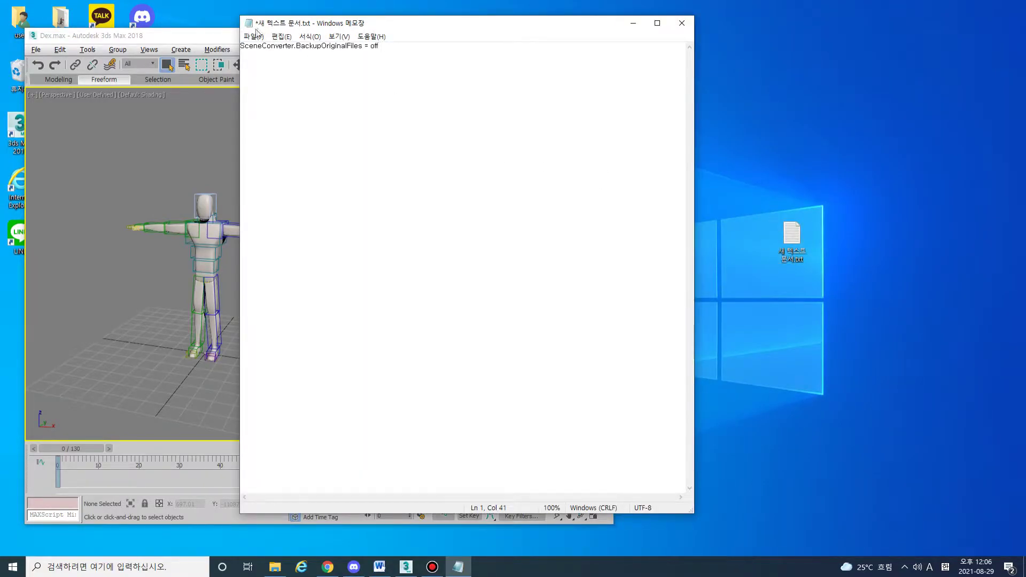
{"action": "left_click", "coordinate": [259, 37]}
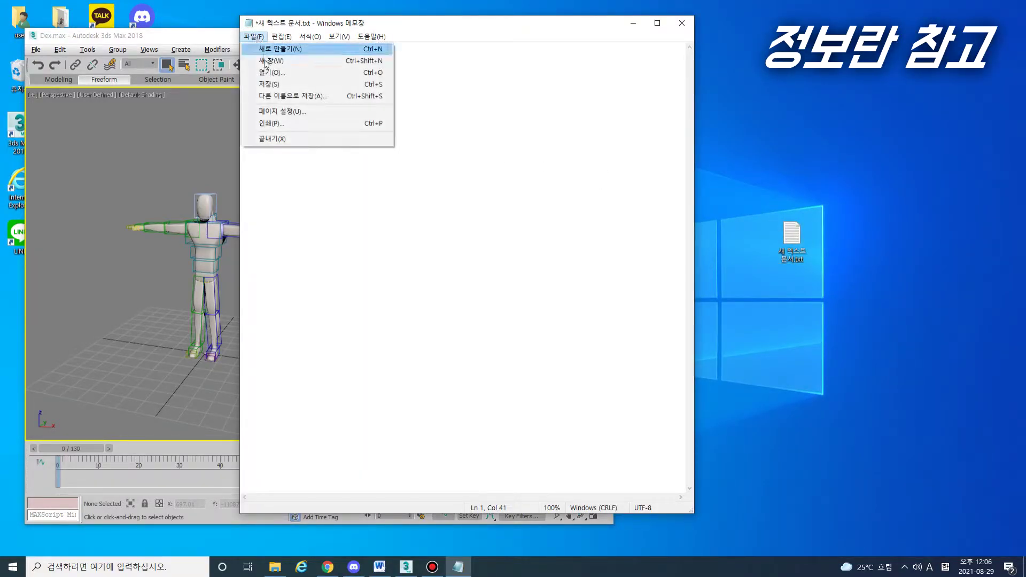
{"action": "left_click", "coordinate": [270, 85]}
{"action": "left_click", "coordinate": [682, 23]}
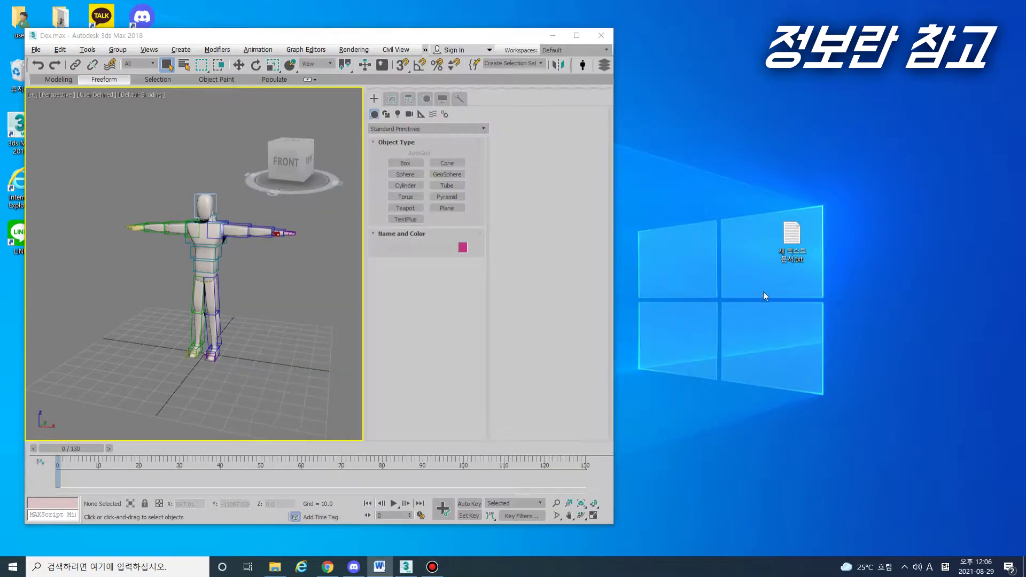
Rename the text document on the desktop as SceneConverterBackupOff.ms
{"action": "left_click", "coordinate": [804, 236]}
{"action": "left_click", "coordinate": [811, 255]}
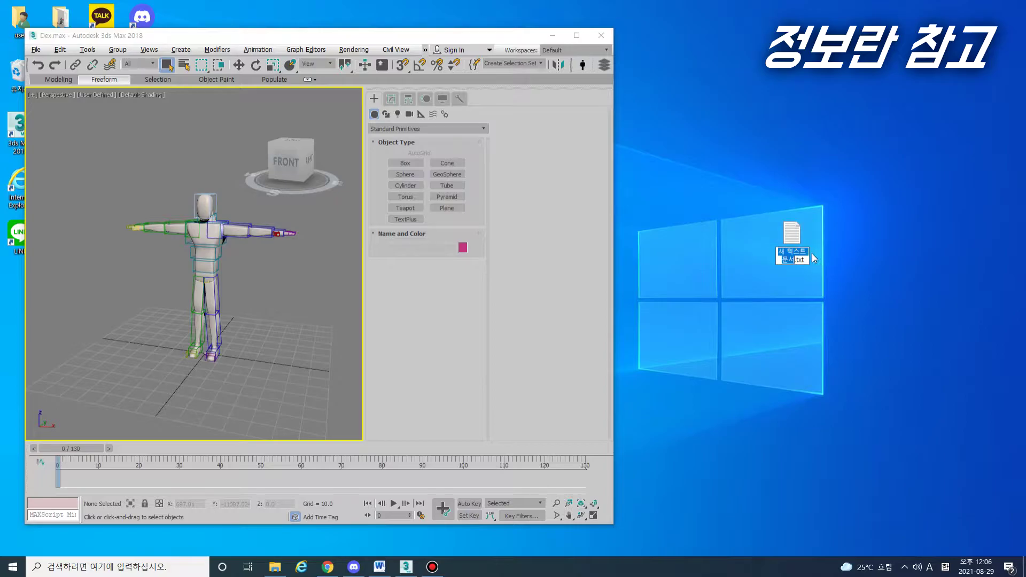
{"action": "key", "text": "ctrl+a"}
{"action": "type", "text": "2. SceneConverterBackupOff.ms"}
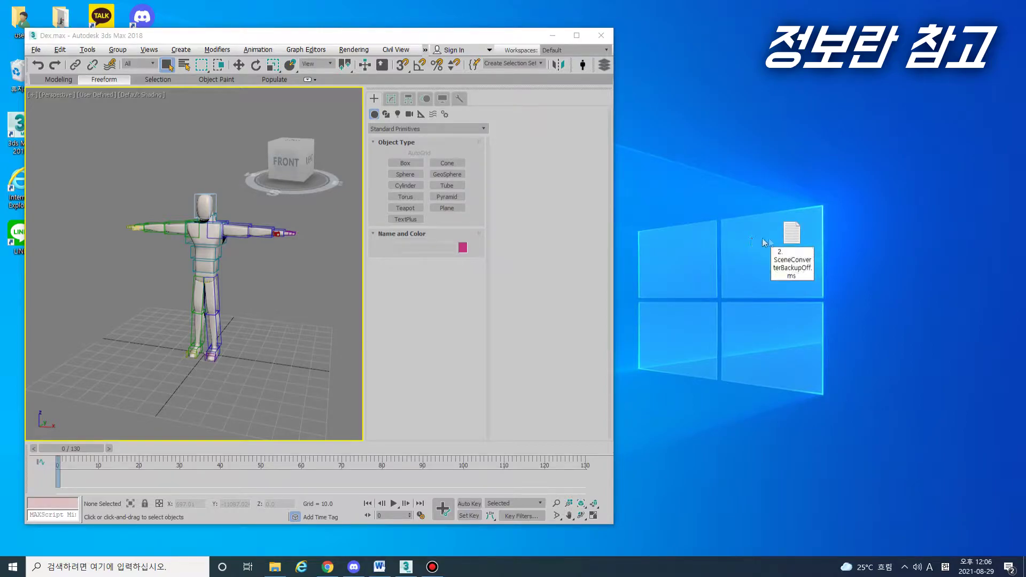
{"action": "left_click", "coordinate": [802, 251]}
{"action": "key", "text": "BackSpace"}
{"action": "key", "text": "BackSpace"}
{"action": "key", "text": "BackSpace"}
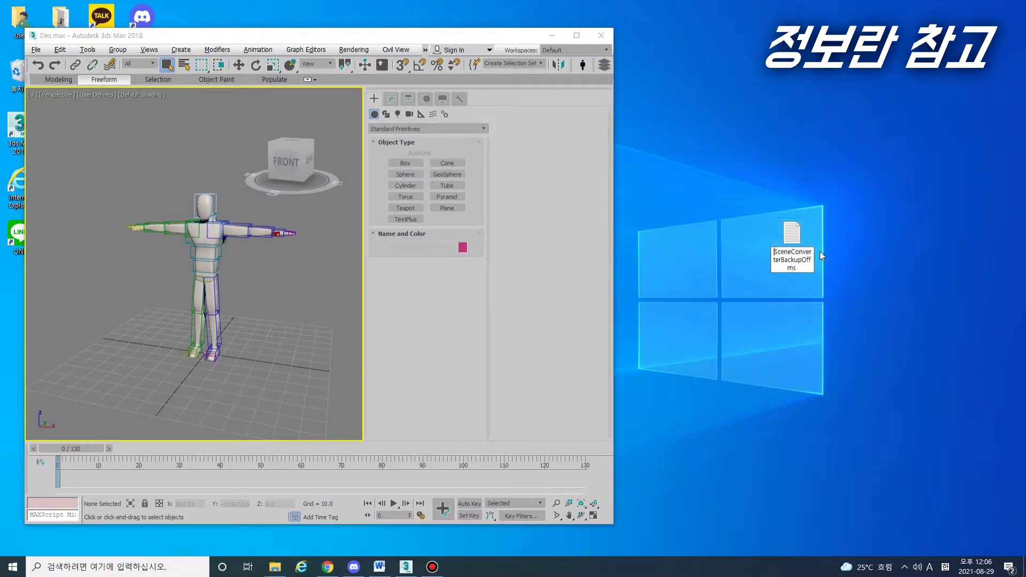
{"action": "key", "text": "Return"}
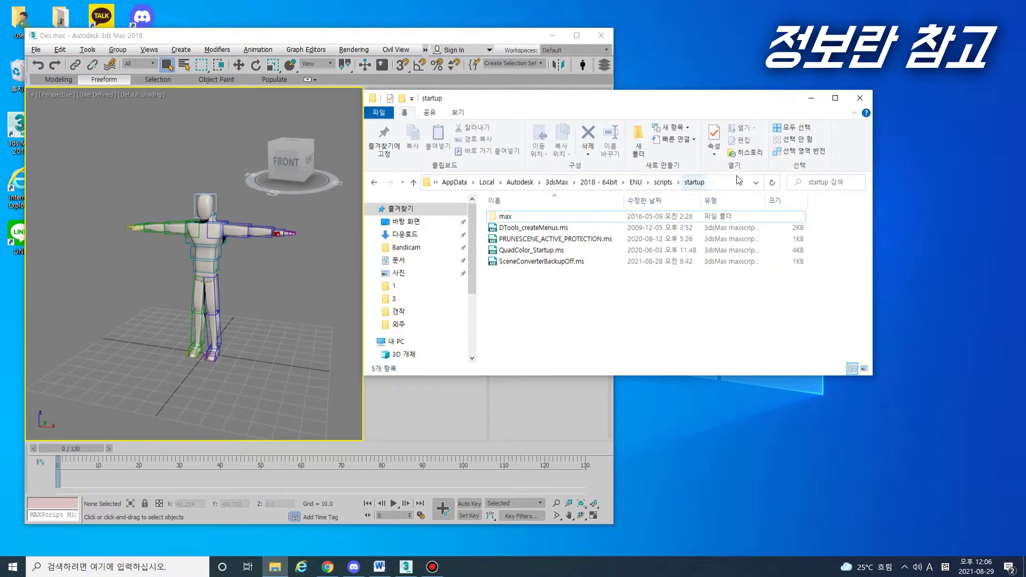
Examine the 3ds Max 2018 startup scripts folder where the SceneConverterBackupOff.ms script belongs
{"action": "left_click_drag", "start_coordinate": [701, 102], "coordinate": [834, 168]}
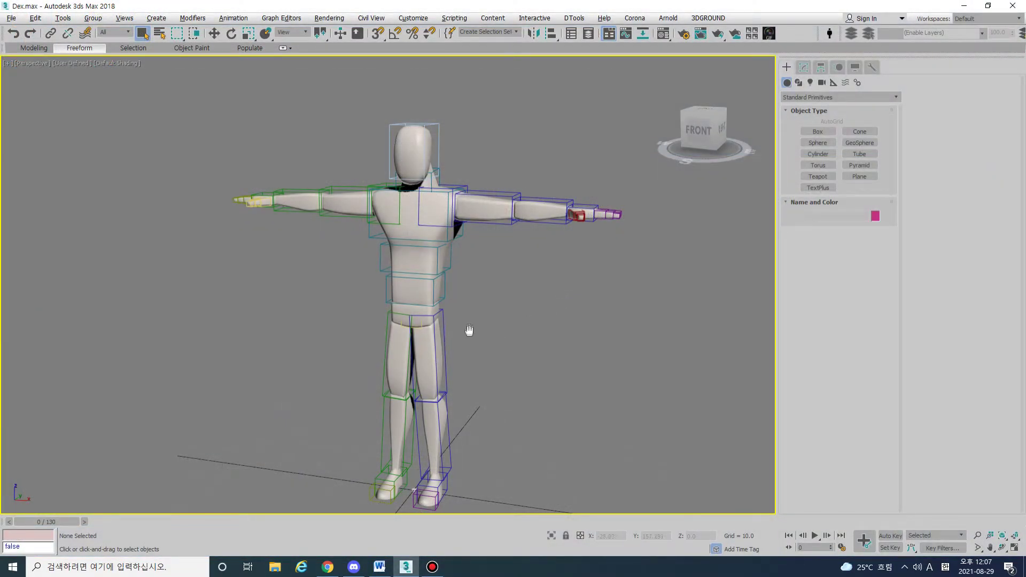
{"action": "middle_click_drag", "start_coordinate": [469, 331], "coordinate": [469, 309]}
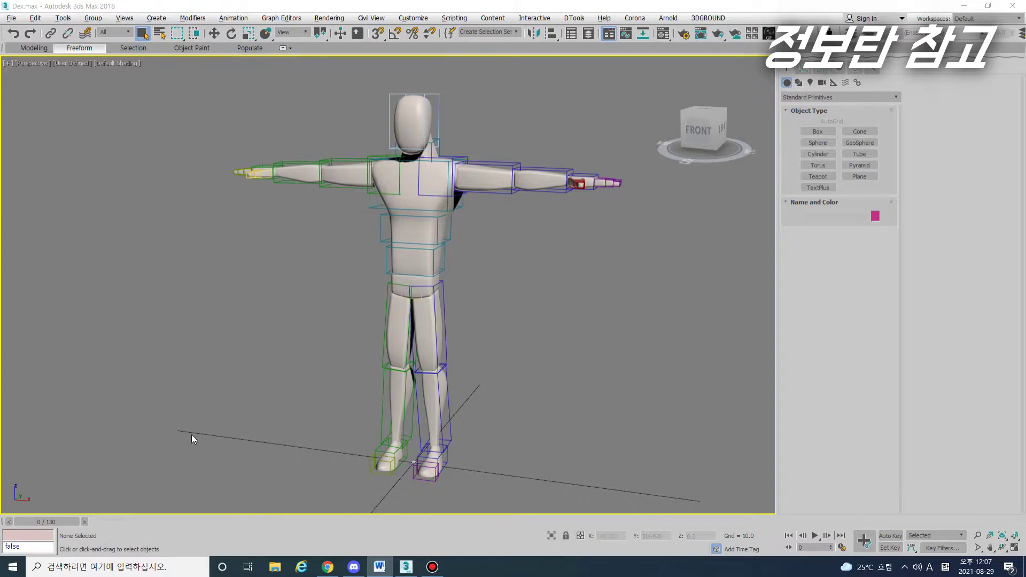
Run the copied MAXScript commands in the mini listener to show the track bar and the time slider
{"action": "left_click", "coordinate": [34, 535]}
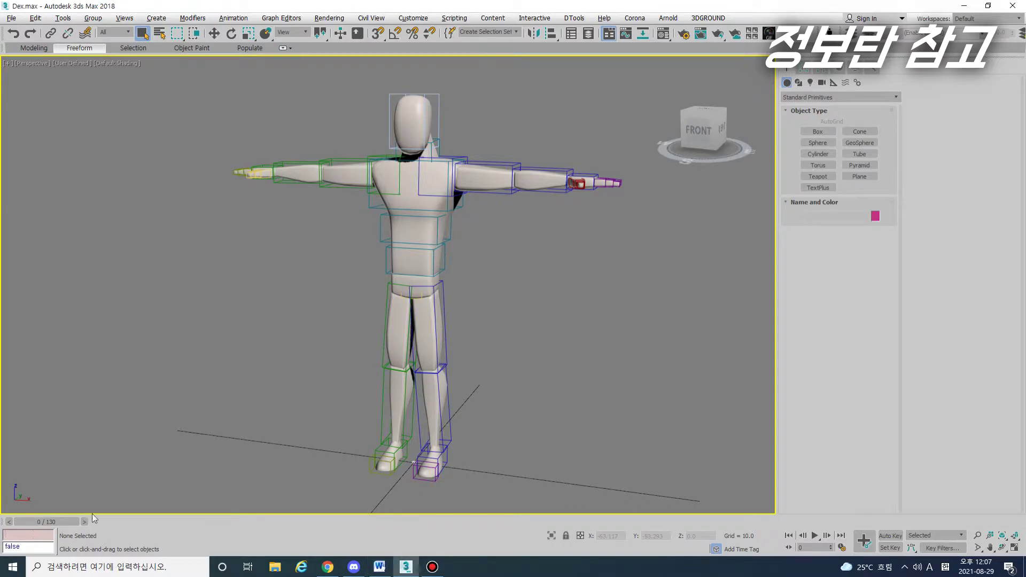
{"action": "key", "text": "ctrl+v"}
{"action": "key", "text": "Return"}
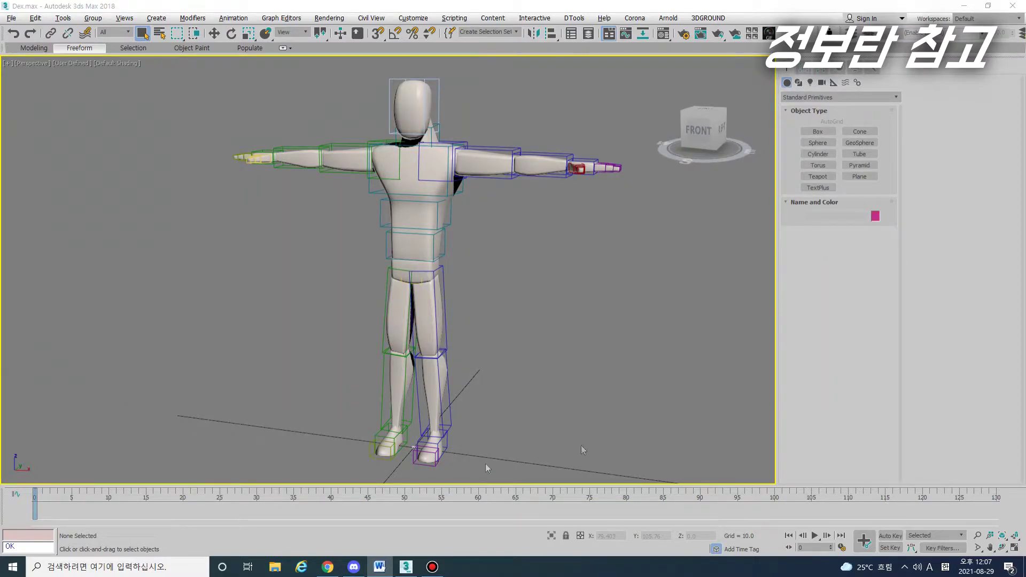
{"action": "left_click", "coordinate": [29, 532]}
{"action": "type", "text": "er.setvisible on"}
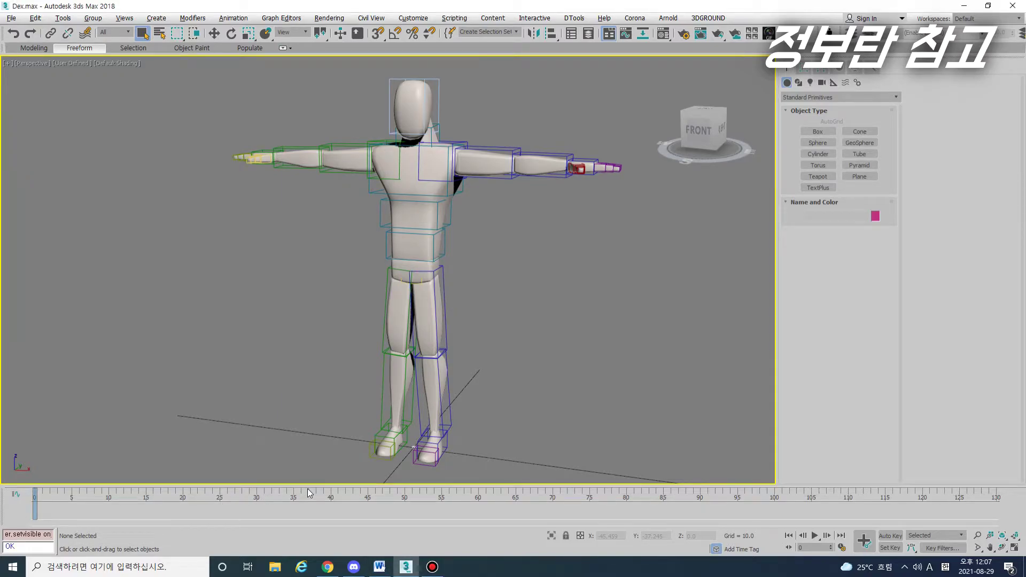
{"action": "key", "text": "Return"}
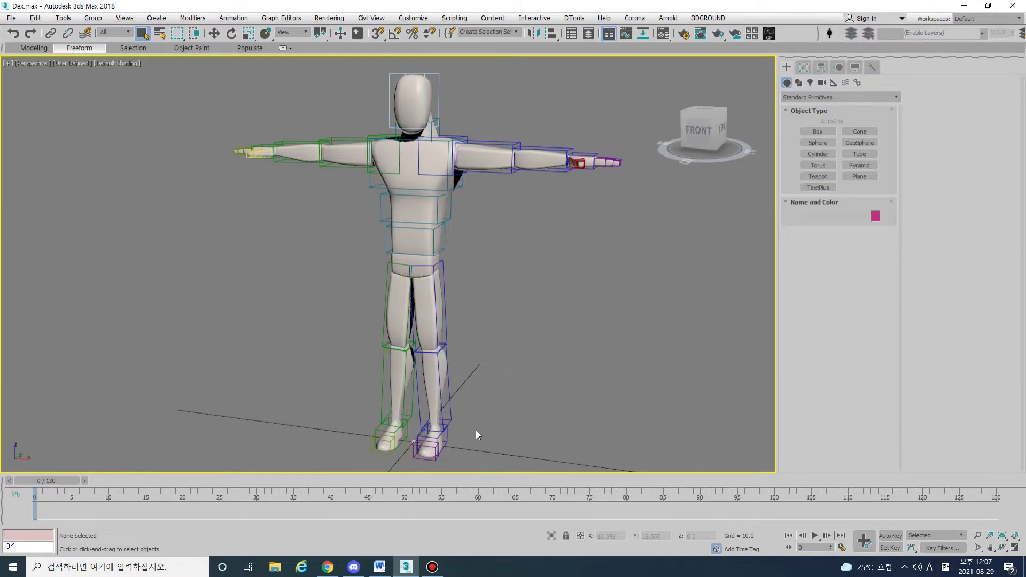
Activate the Move tool and select the biped's spine bones in turn to check whether a transform gizmo is displayed
{"action": "scroll", "coordinate": [546, 207], "scroll_direction": "up", "scroll_amount": 3}
{"action": "key", "text": "w"}
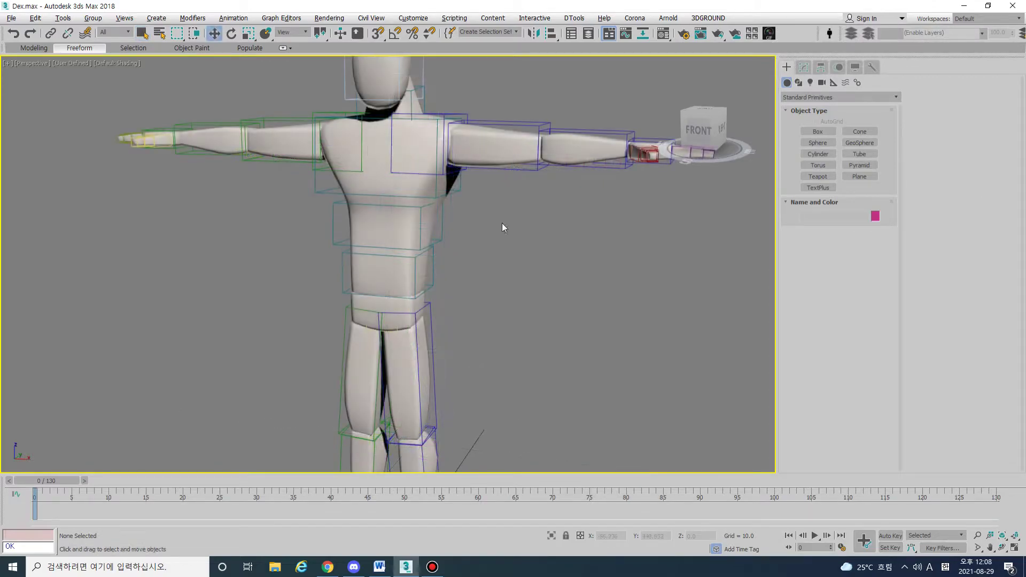
{"action": "left_click", "coordinate": [436, 258]}
{"action": "scroll", "coordinate": [460, 255], "scroll_direction": "up", "scroll_amount": 4}
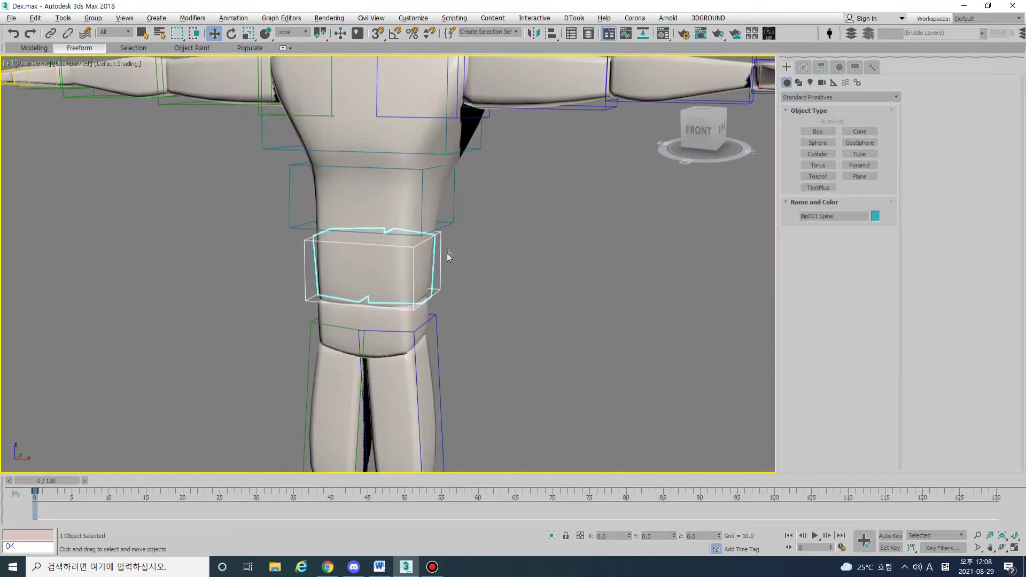
{"action": "left_click", "coordinate": [450, 227]}
{"action": "left_click", "coordinate": [481, 119]}
{"action": "left_click", "coordinate": [453, 222]}
{"action": "left_click", "coordinate": [441, 269]}
{"action": "left_click", "coordinate": [437, 326]}
{"action": "left_click", "coordinate": [443, 284]}
Turn on Show Transform Gizmo and reselect the lowest spine bone
{"action": "left_click", "coordinate": [125, 20]}
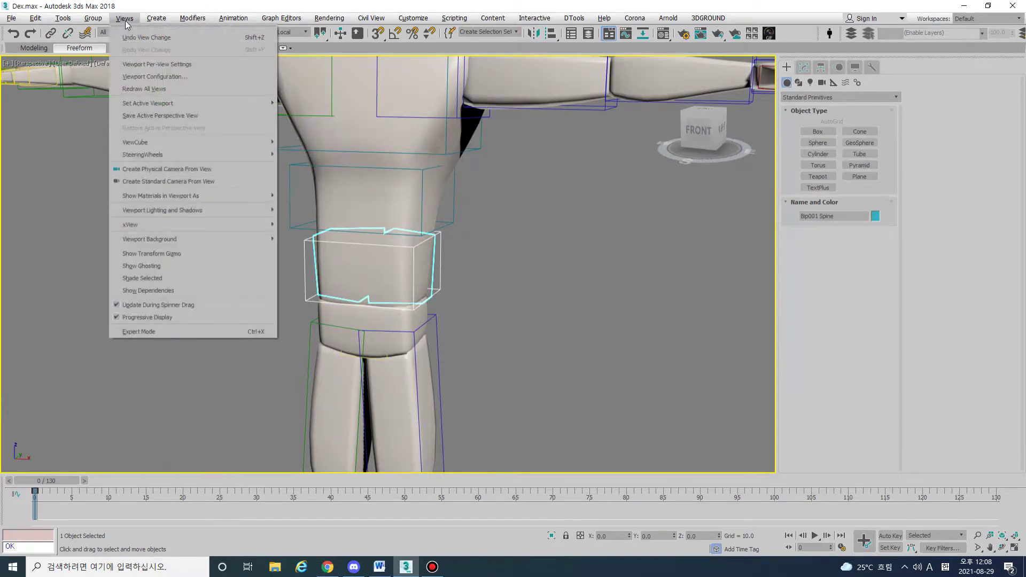
{"action": "left_click", "coordinate": [156, 256]}
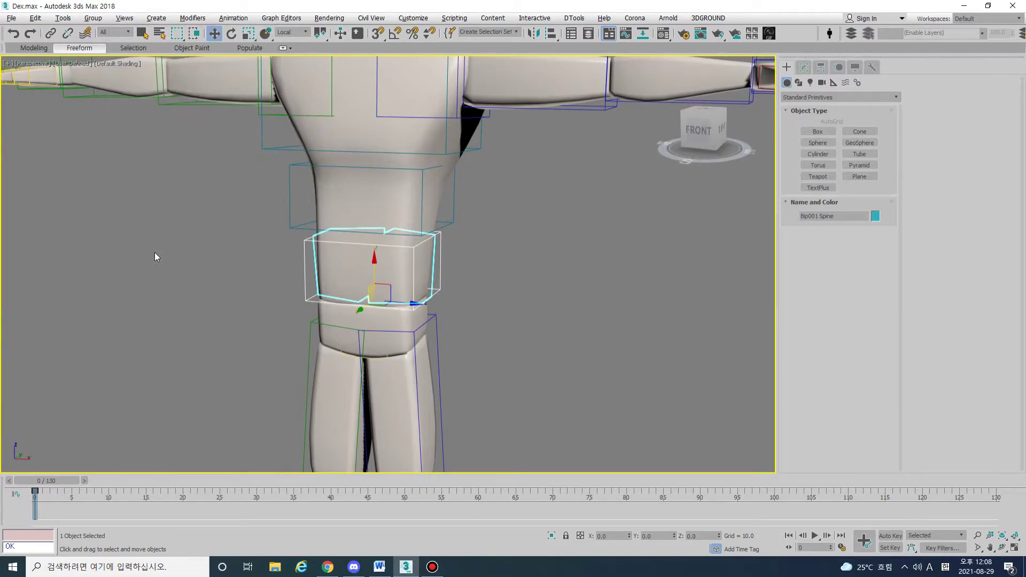
{"action": "left_click", "coordinate": [249, 284]}
{"action": "left_click", "coordinate": [444, 288]}
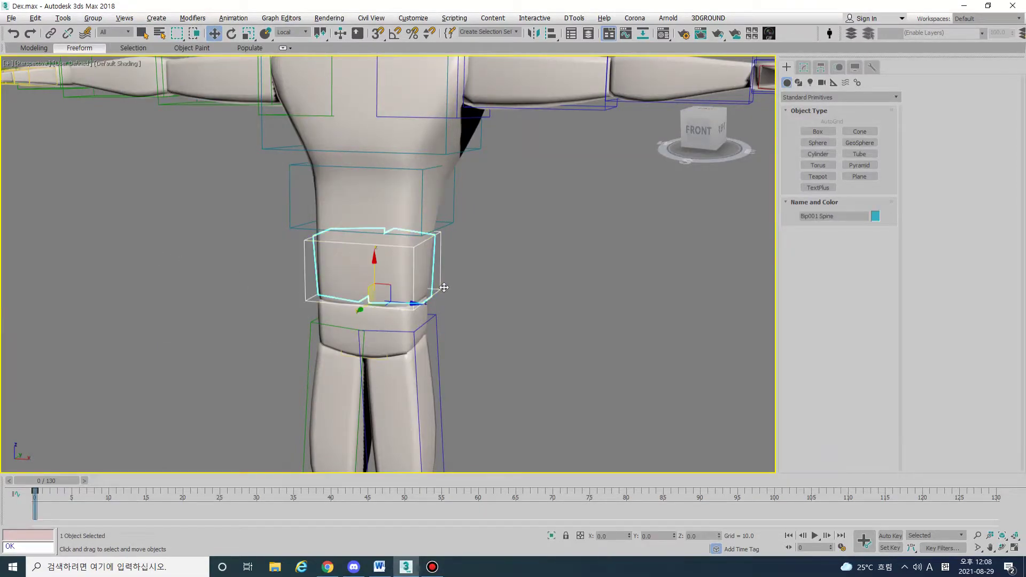
Toggle the transform gizmo off and inspect the axis tripod on the lowest spine bone up close
{"action": "key", "text": "ctrl+shift+x"}
{"action": "left_click", "coordinate": [502, 279]}
{"action": "scroll", "coordinate": [448, 278], "scroll_direction": "up", "scroll_amount": 3}
{"action": "left_click", "coordinate": [431, 278]}
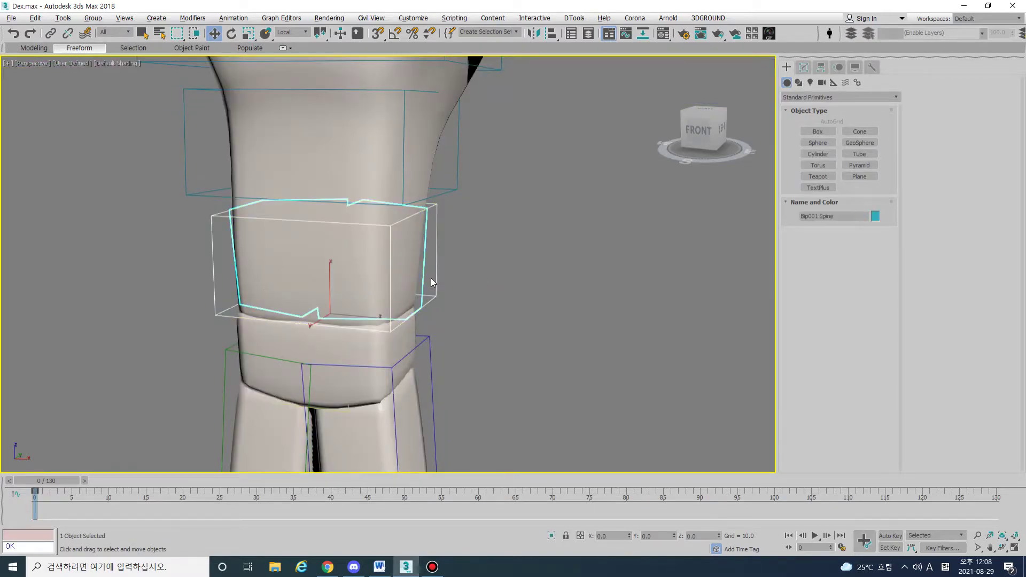
{"action": "scroll", "coordinate": [431, 278], "scroll_direction": "up", "scroll_amount": 3}
{"action": "middle_click_drag", "start_coordinate": [431, 277], "coordinate": [342, 297], "text": "alt"}
{"action": "scroll", "coordinate": [336, 300], "scroll_direction": "up", "scroll_amount": 2}
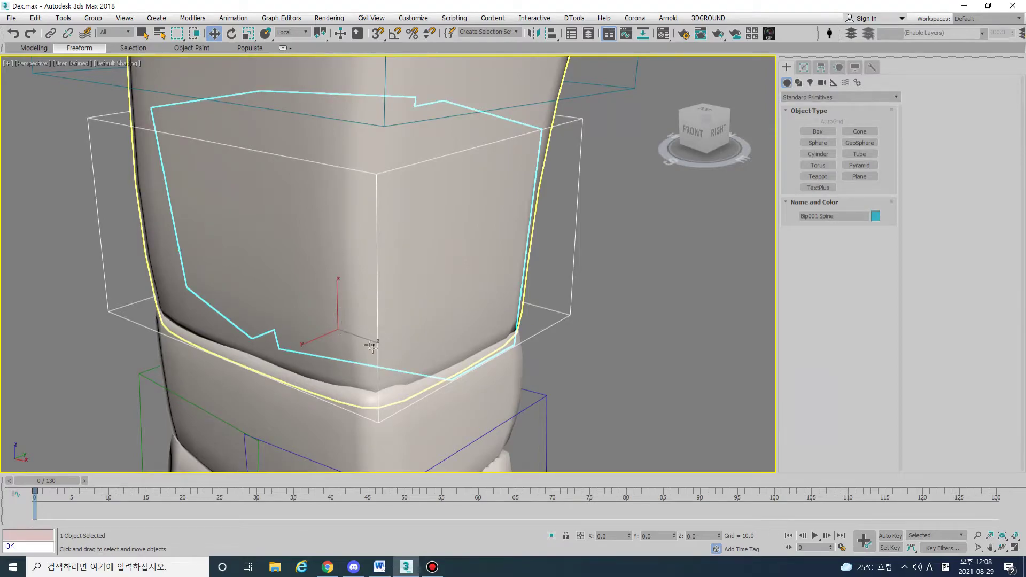
Select the Bip001 Spine1 bone, activate the Rotate tool and examine its gizmo display
{"action": "scroll", "coordinate": [375, 342], "scroll_direction": "down", "scroll_amount": 5}
{"action": "left_click", "coordinate": [392, 246]}
{"action": "middle_click_drag", "start_coordinate": [392, 245], "coordinate": [342, 241], "text": "alt"}
{"action": "key", "text": "e"}
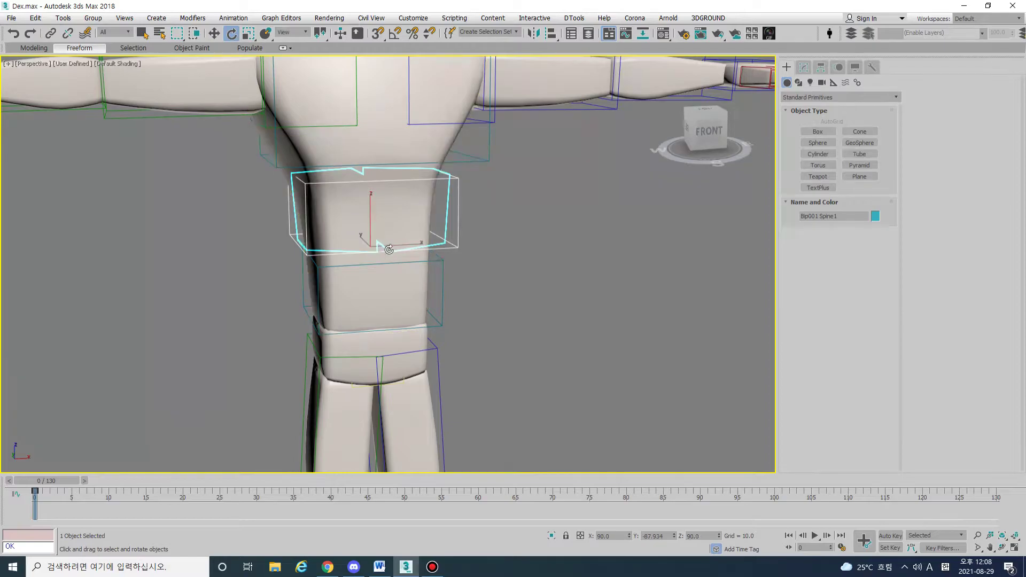
{"action": "middle_click_drag", "start_coordinate": [411, 250], "coordinate": [336, 256], "text": "alt"}
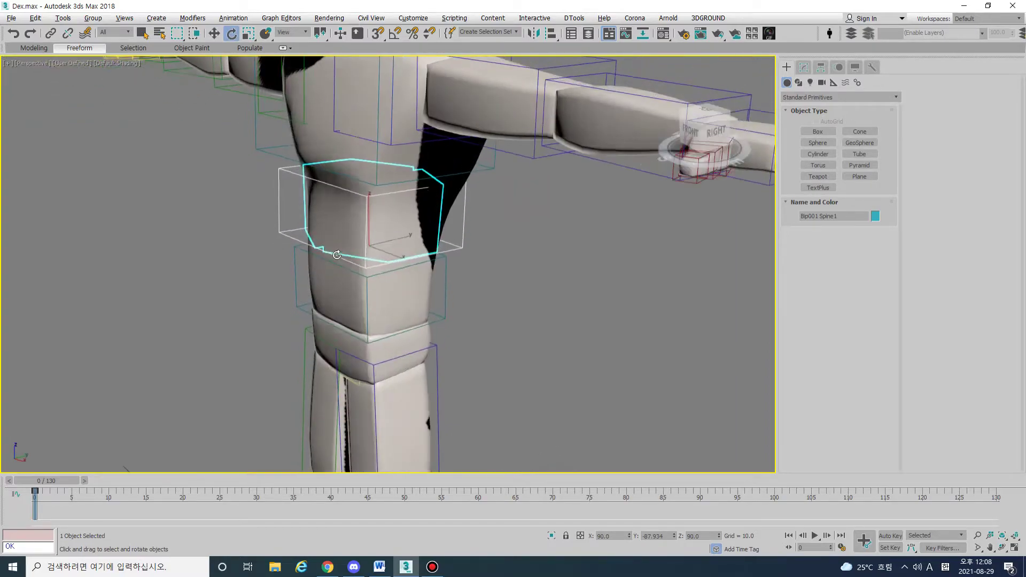
{"action": "scroll", "coordinate": [336, 256], "scroll_direction": "up", "scroll_amount": 3}
{"action": "scroll", "coordinate": [392, 246], "scroll_direction": "up", "scroll_amount": 1}
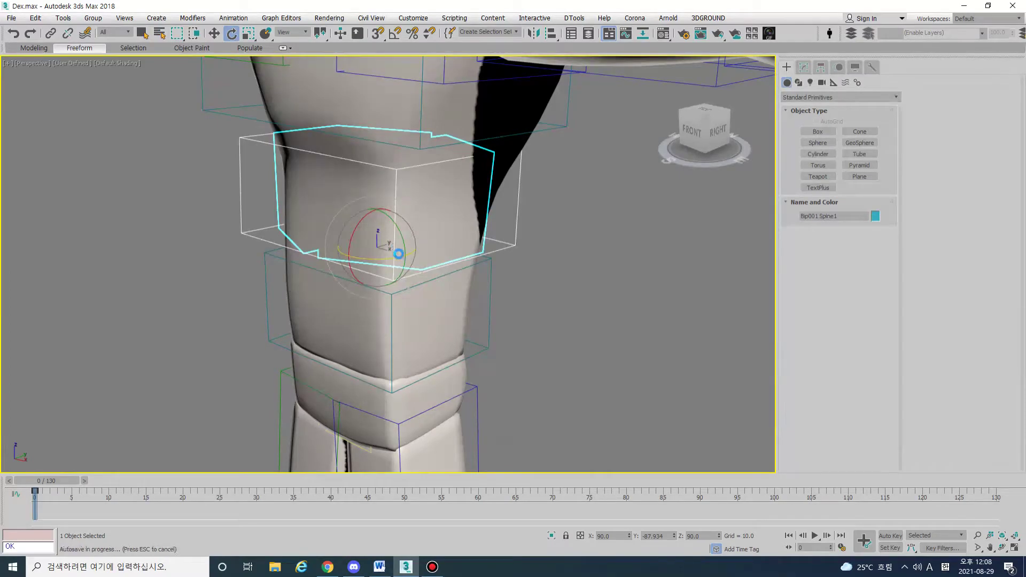
{"action": "key", "text": "e"}
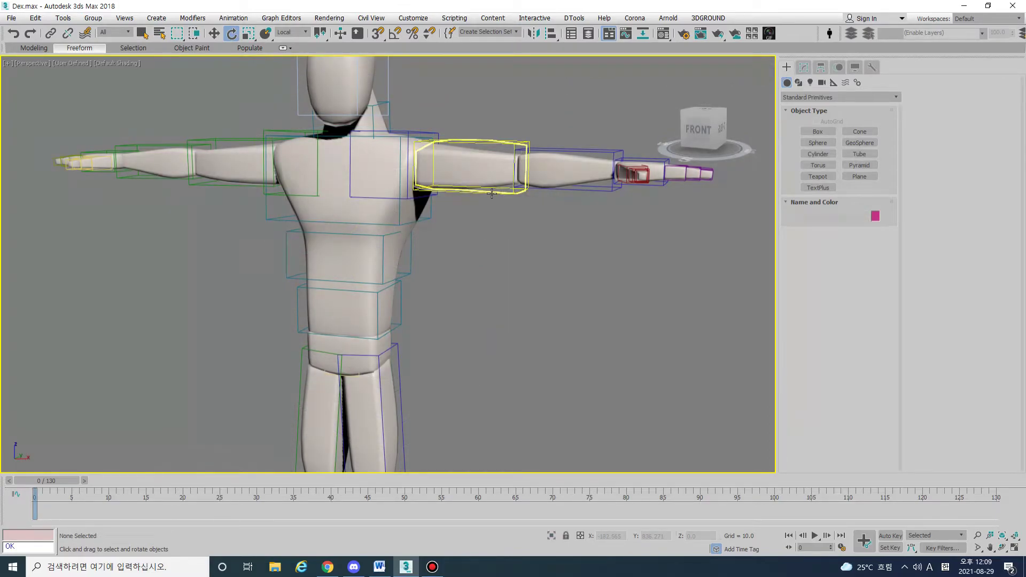
Select the chest bone Bip001 Spine2 and examine the selection and preview outlines around the torso
{"action": "scroll", "coordinate": [492, 193], "scroll_direction": "up", "scroll_amount": 3}
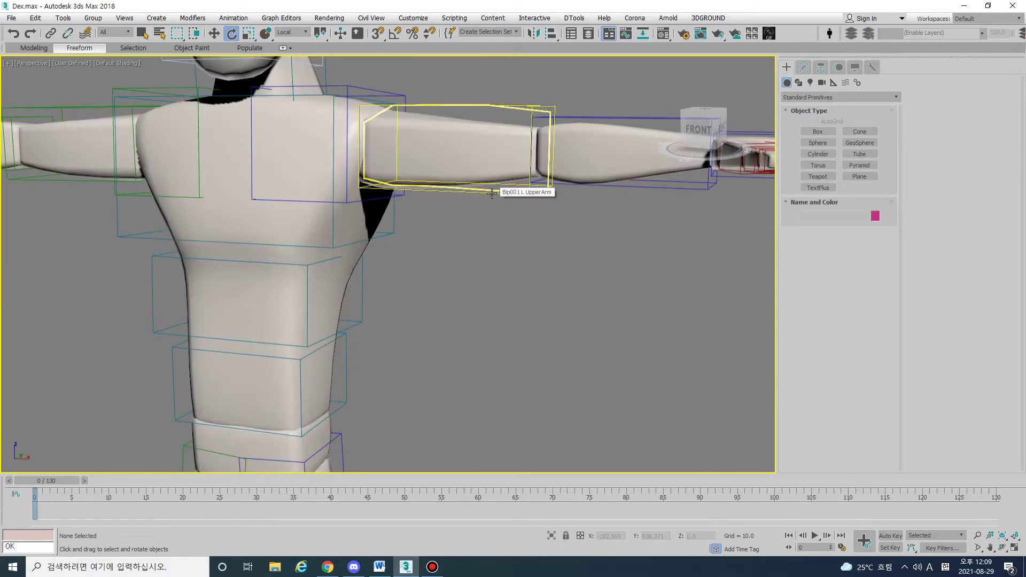
{"action": "left_click", "coordinate": [391, 230]}
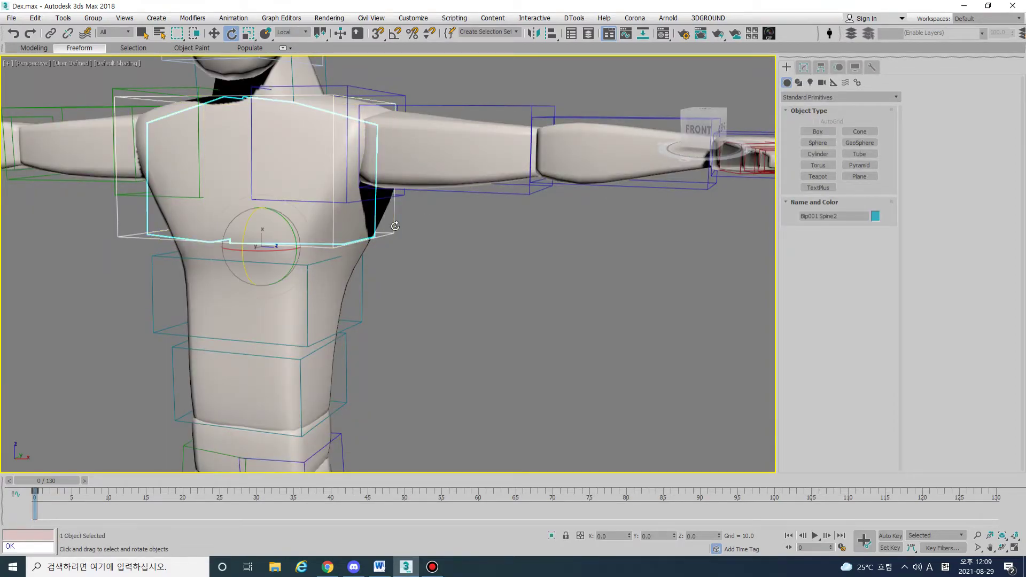
{"action": "scroll", "coordinate": [419, 221], "scroll_direction": "down", "scroll_amount": 3}
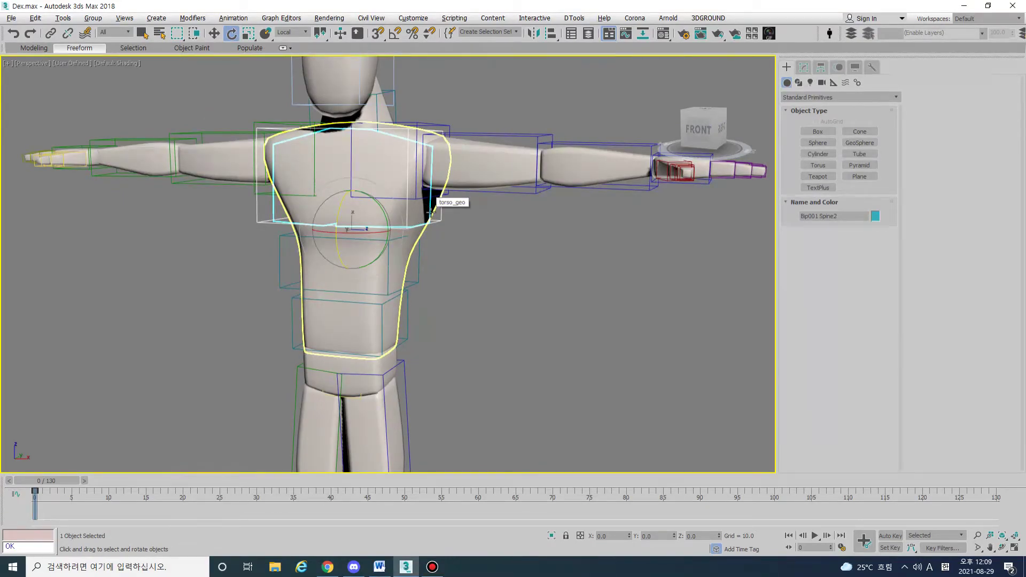
{"action": "middle_click_drag", "start_coordinate": [428, 204], "coordinate": [420, 224], "text": "alt"}
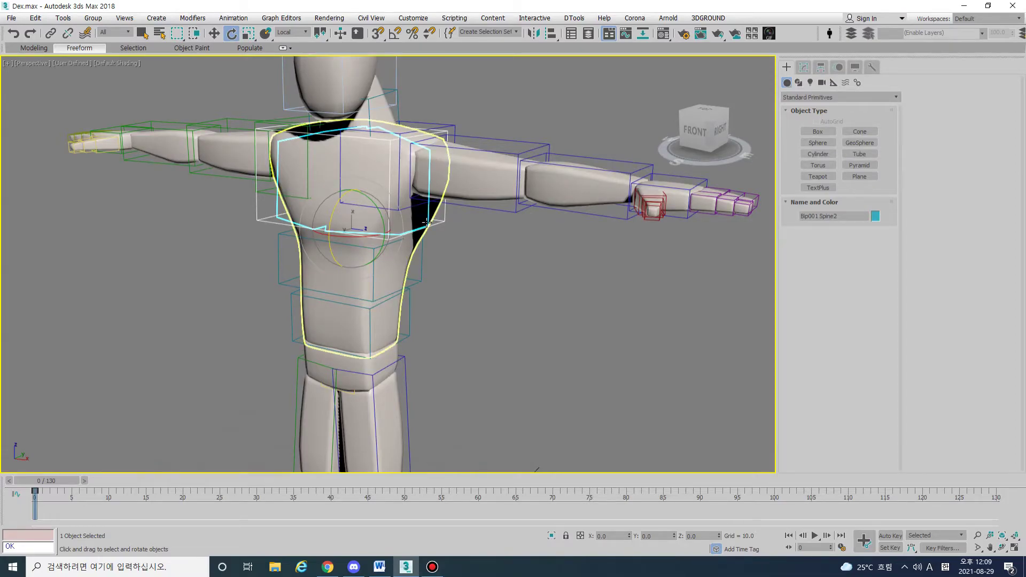
Disable Selection/Preview Highlights in the viewport preferences, apply the change and deselect the bone
{"action": "left_click", "coordinate": [413, 18]}
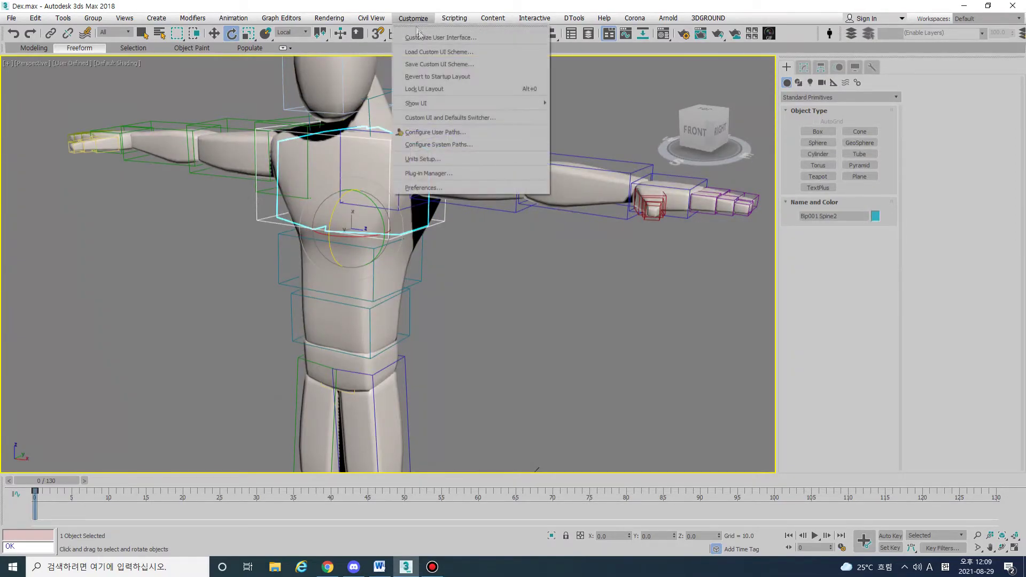
{"action": "left_click", "coordinate": [427, 187]}
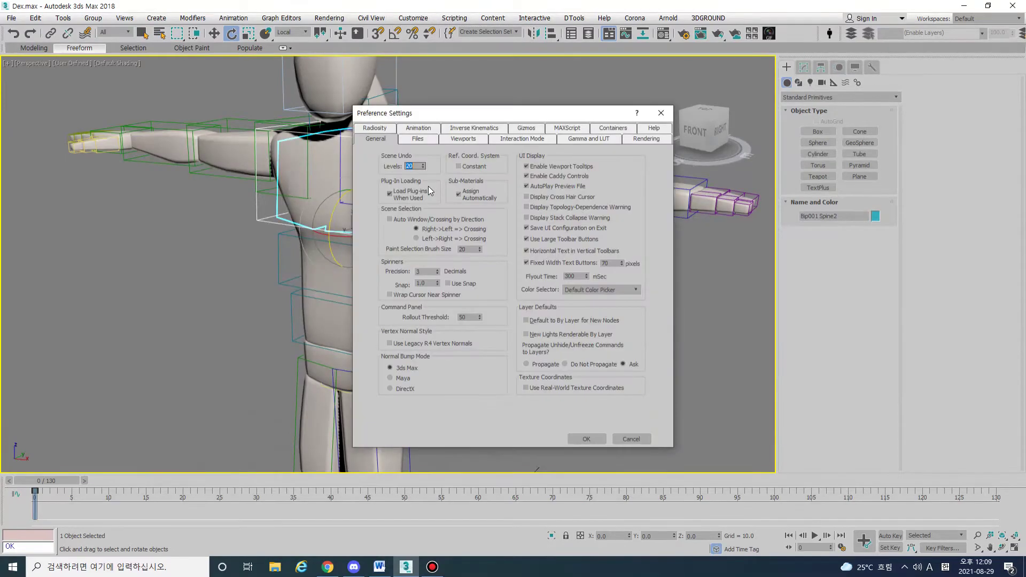
{"action": "left_click", "coordinate": [465, 141]}
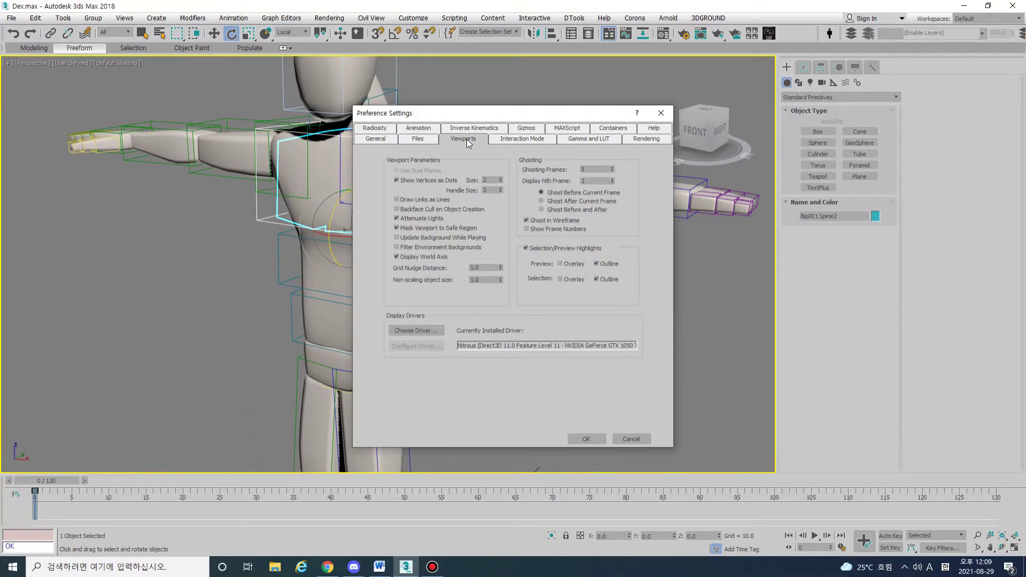
{"action": "left_click", "coordinate": [537, 249]}
{"action": "left_click", "coordinate": [588, 438]}
{"action": "left_click", "coordinate": [464, 248]}
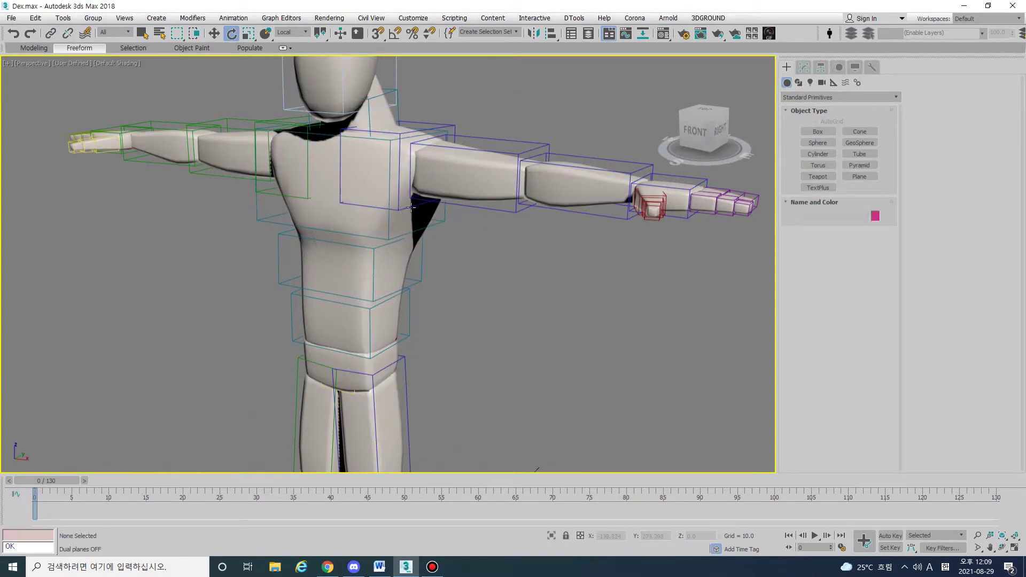
Select the chest bone Bip001 Spine2 and turn off Display Selected With Edged Faces for the viewport
{"action": "left_click", "coordinate": [261, 215]}
{"action": "left_click", "coordinate": [234, 241]}
{"action": "left_click", "coordinate": [260, 225]}
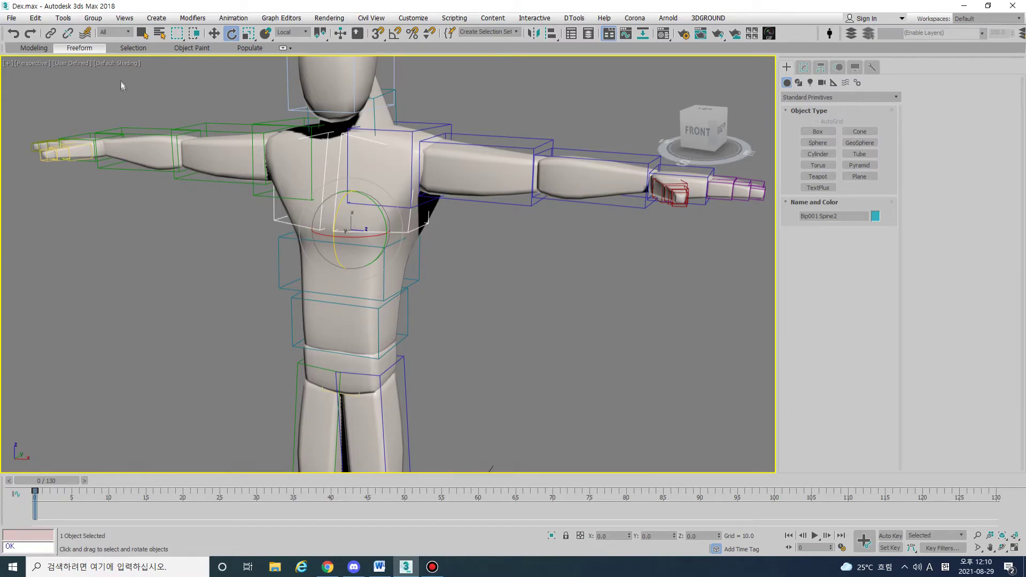
{"action": "left_click", "coordinate": [116, 65]}
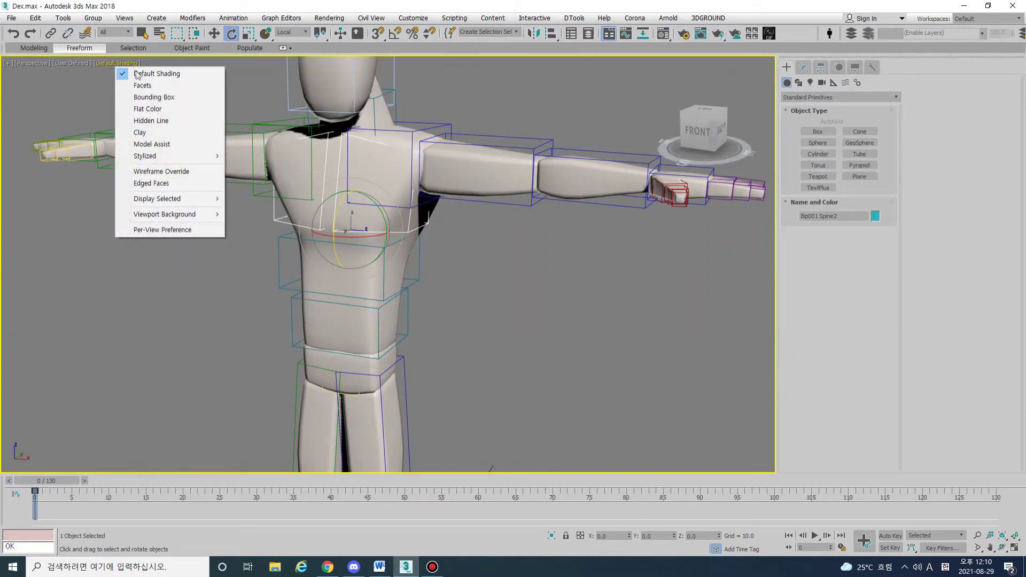
{"action": "mouse_move", "coordinate": [176, 201]}
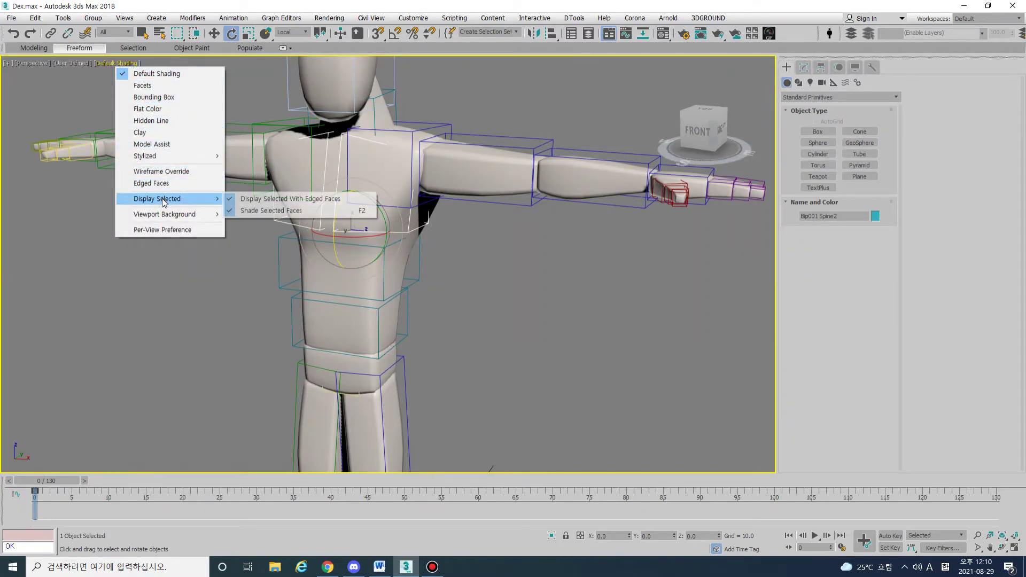
{"action": "left_click", "coordinate": [248, 200]}
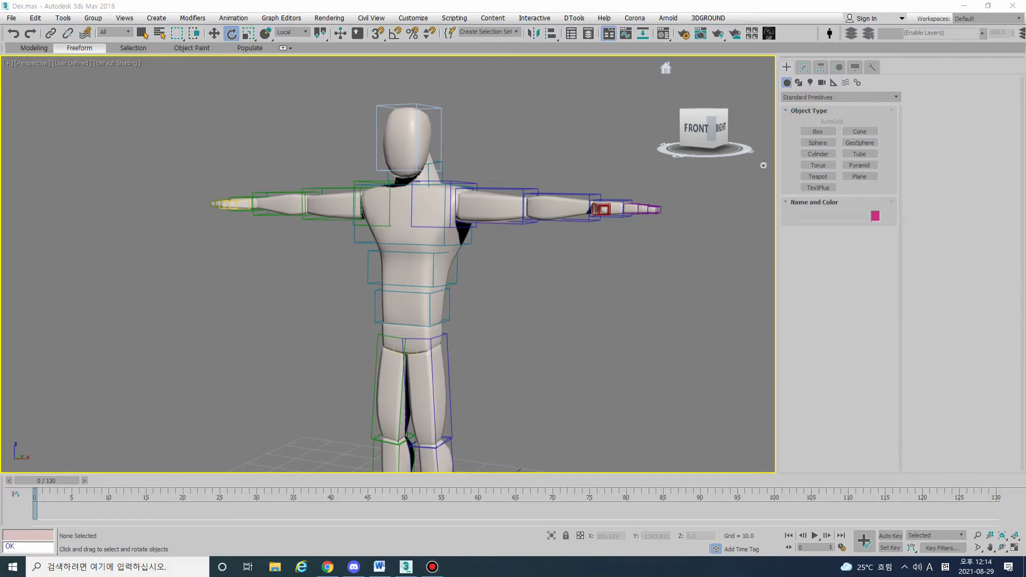
{"action": "left_click_drag", "start_coordinate": [3, 201], "coordinate": [706, 201]}
{"action": "left_click_drag", "start_coordinate": [3, 351], "coordinate": [861, 347]}
{"action": "left_click_drag", "start_coordinate": [281, 56], "coordinate": [298, 224]}
{"action": "left_click_drag", "start_coordinate": [306, 334], "coordinate": [302, 537]}
{"action": "left_click_drag", "start_coordinate": [517, 76], "coordinate": [522, 475]}
{"action": "key", "text": "Escape"}
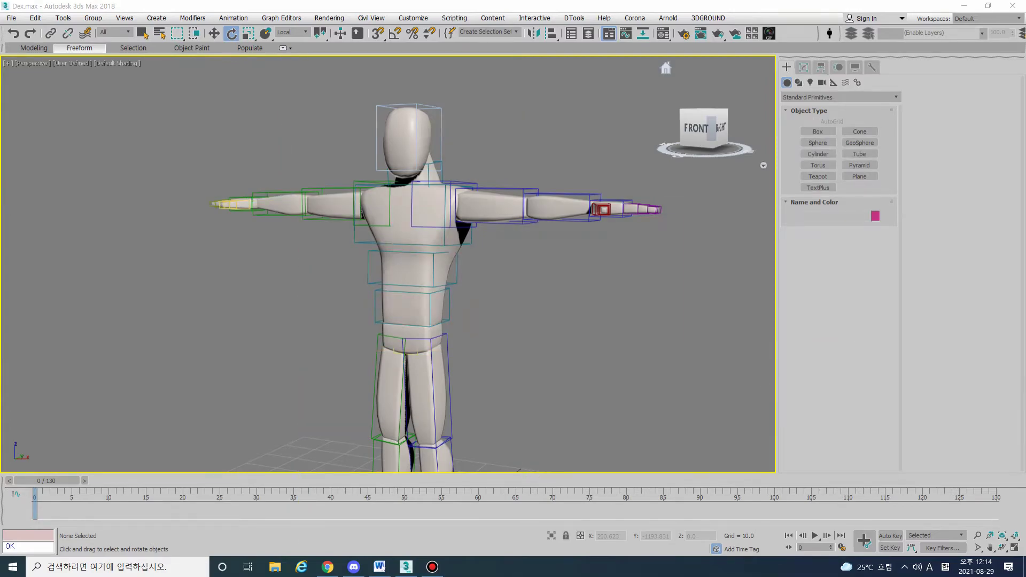
Enable the 12-Field Grid safe frame with the 4 x 3 layout and show safe frames in the Perspective viewport
{"action": "left_click", "coordinate": [8, 64]}
{"action": "left_click", "coordinate": [56, 187]}
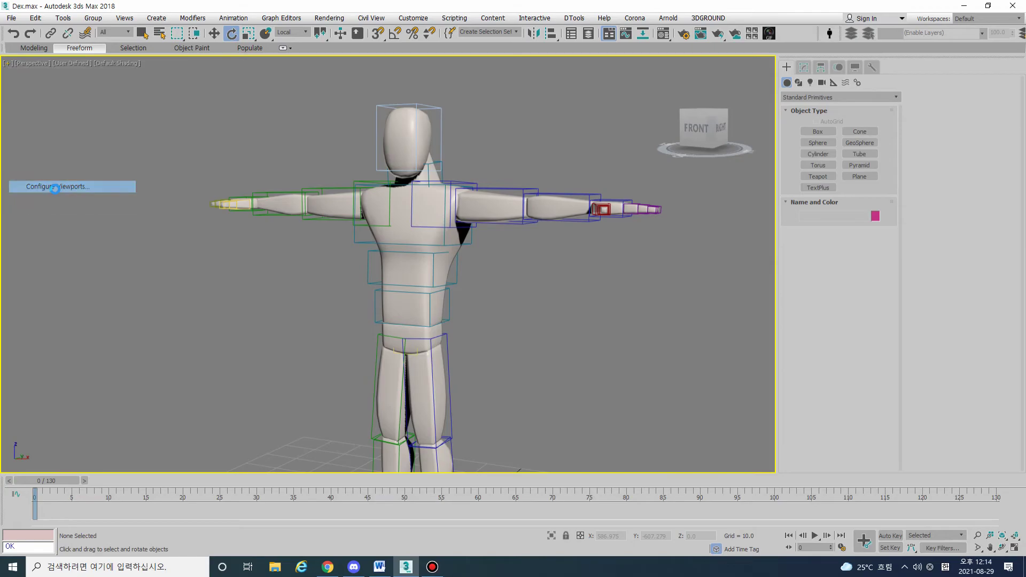
{"action": "left_click", "coordinate": [503, 156]}
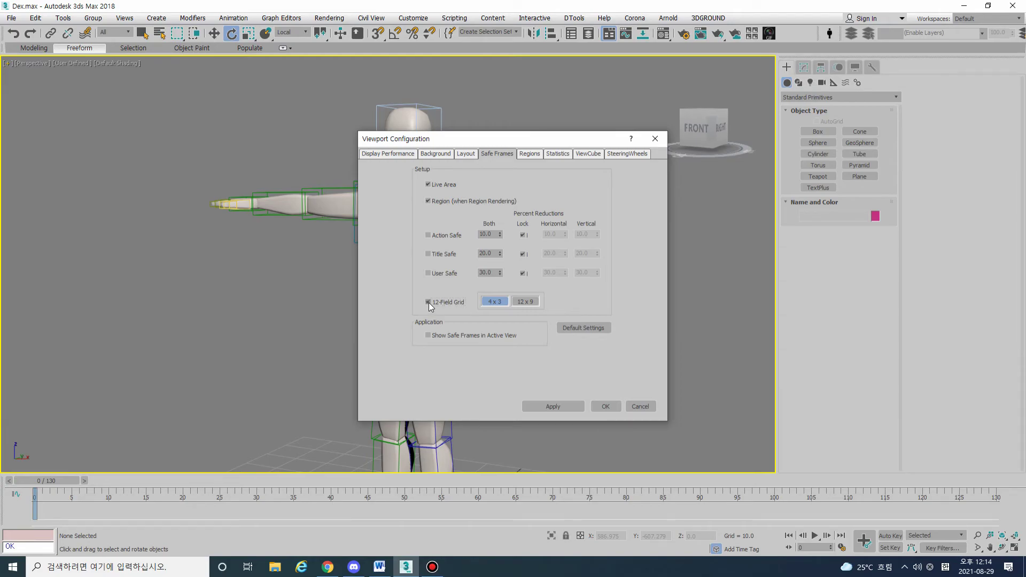
{"action": "left_click", "coordinate": [501, 301]}
{"action": "left_click", "coordinate": [560, 406]}
{"action": "left_click", "coordinate": [601, 407]}
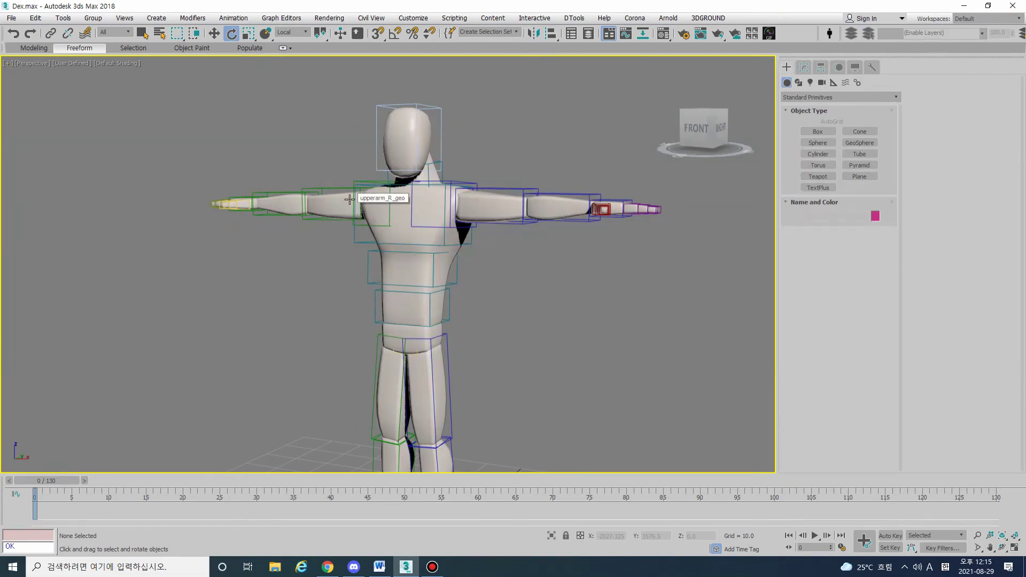
{"action": "key", "text": "shift+f"}
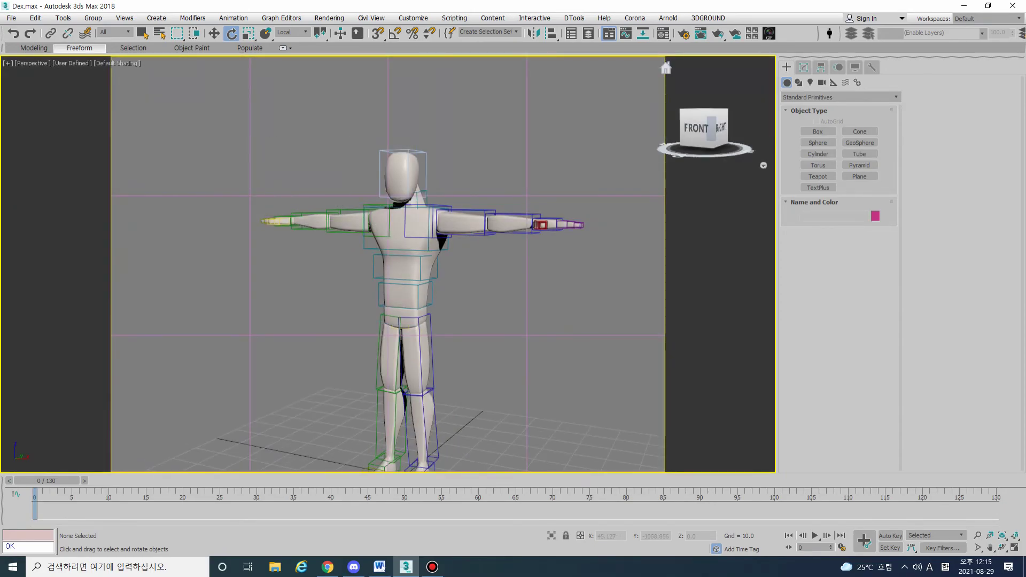
{"action": "left_click_drag", "start_coordinate": [113, 65], "coordinate": [120, 383]}
{"action": "left_click_drag", "start_coordinate": [653, 69], "coordinate": [652, 472]}
{"action": "key", "text": "Escape"}
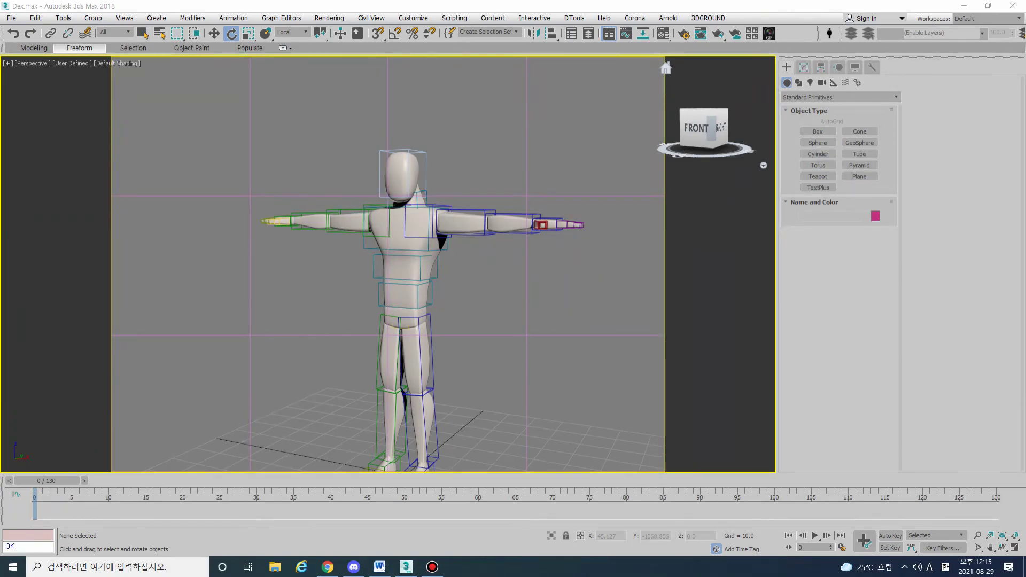
Select the finger bone Bip001 L Finger1 and set the render output size to the HDTV (video) preset at 1920 x 1080
{"action": "left_click", "coordinate": [571, 224]}
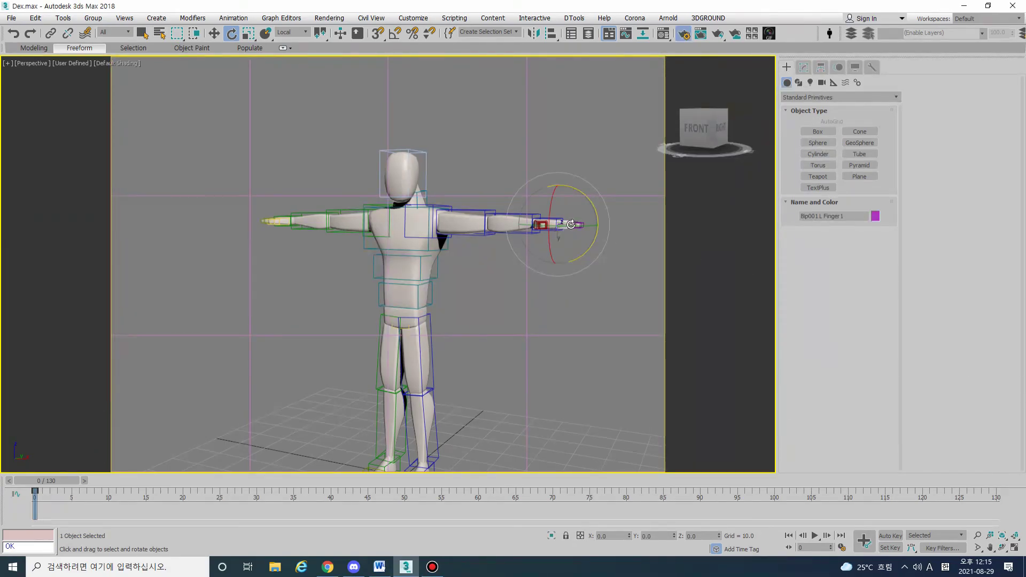
{"action": "key", "text": "F10"}
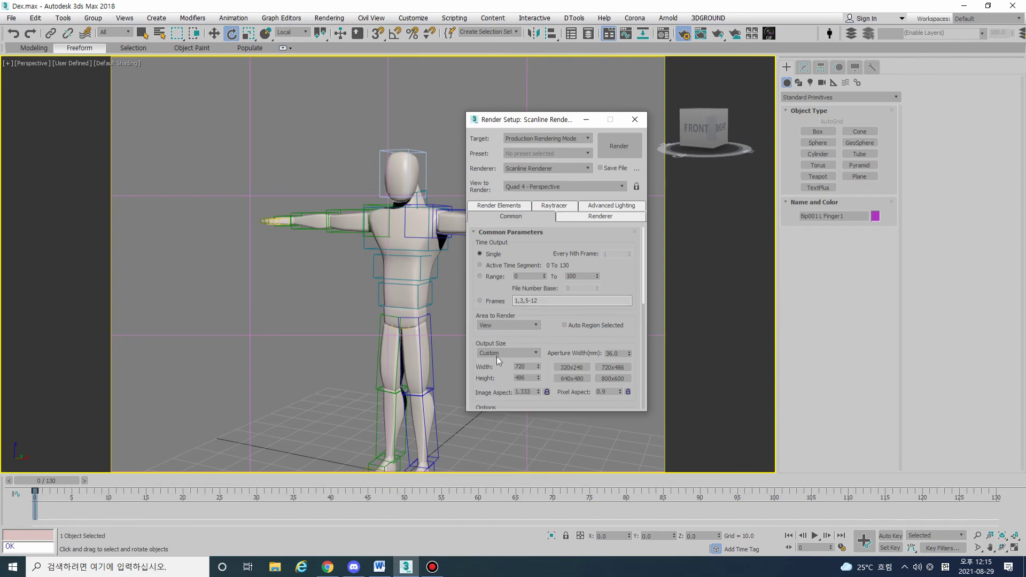
{"action": "left_click", "coordinate": [497, 354]}
{"action": "left_click", "coordinate": [494, 488]}
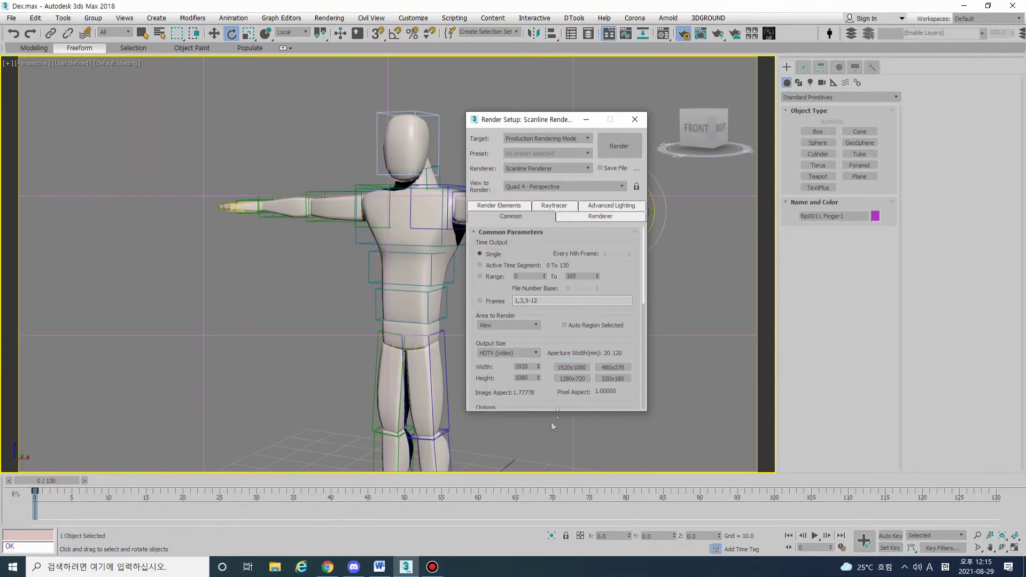